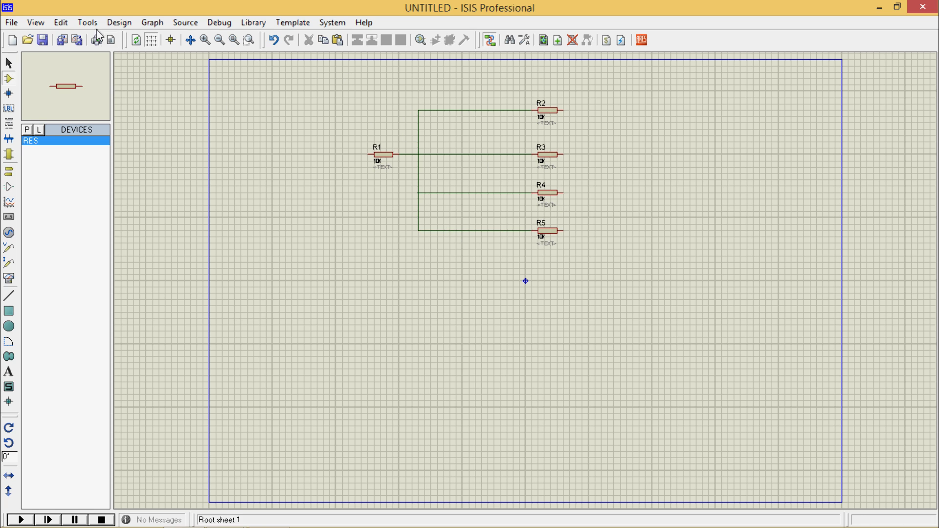
# Paste a copy of the resistor-and-bus group below the original, labelled R6–R10
pyautogui.click(67, 22)
pyautogui.click(81, 127)
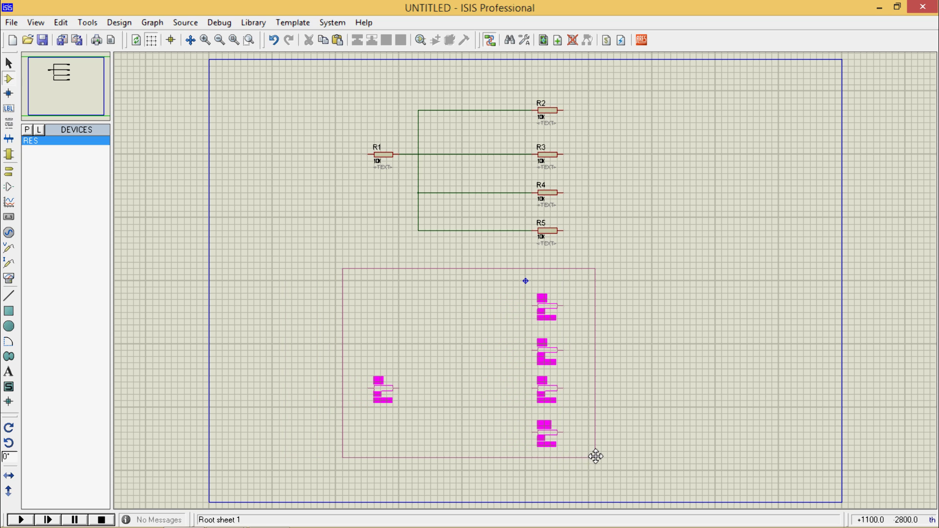
pyautogui.click(597, 456)
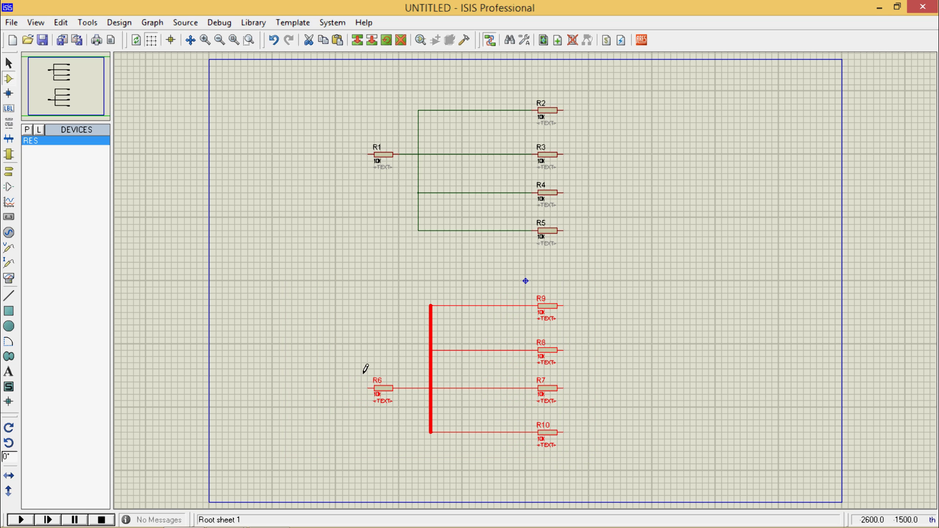
pyautogui.click(317, 300)
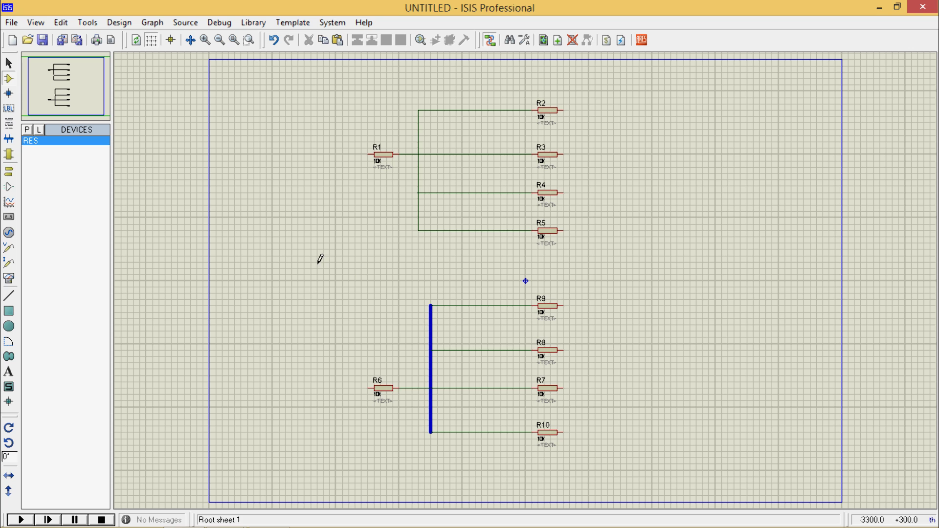
# Delete the copied R6–R10 group and the original R1–R5 group with their wires
pyautogui.moveTo(342, 263); pyautogui.dragTo(600, 468)
pyautogui.press('Delete')
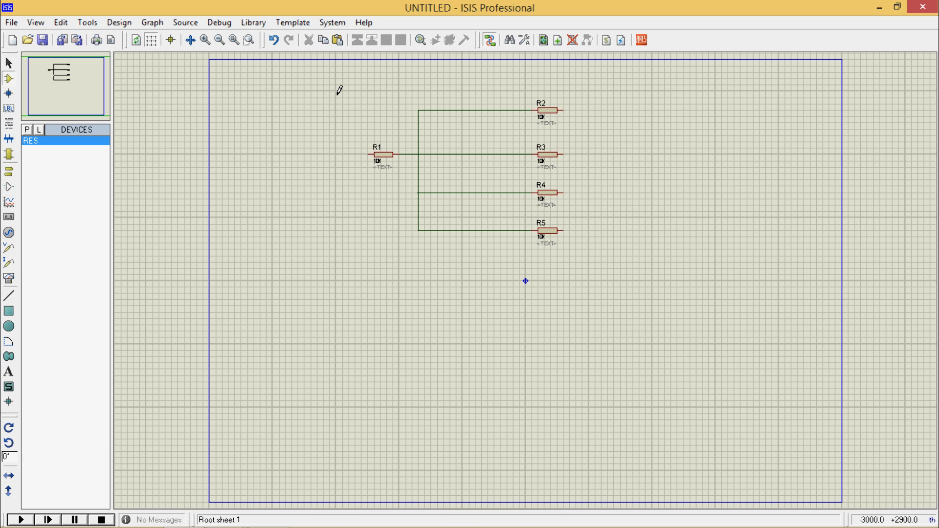
pyautogui.moveTo(342, 66); pyautogui.dragTo(602, 281)
pyautogui.press('Delete')
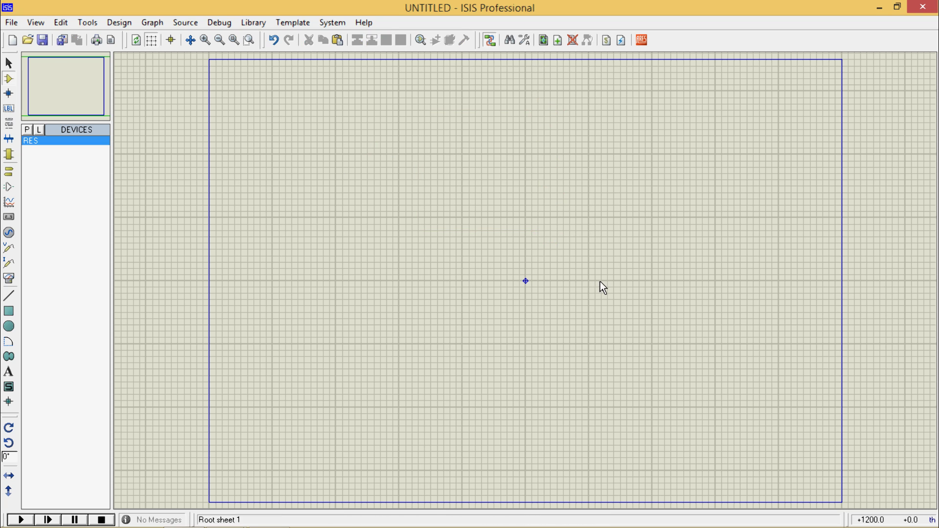
# Place a single RES resistor R1 on the empty sheet
pyautogui.click(37, 141)
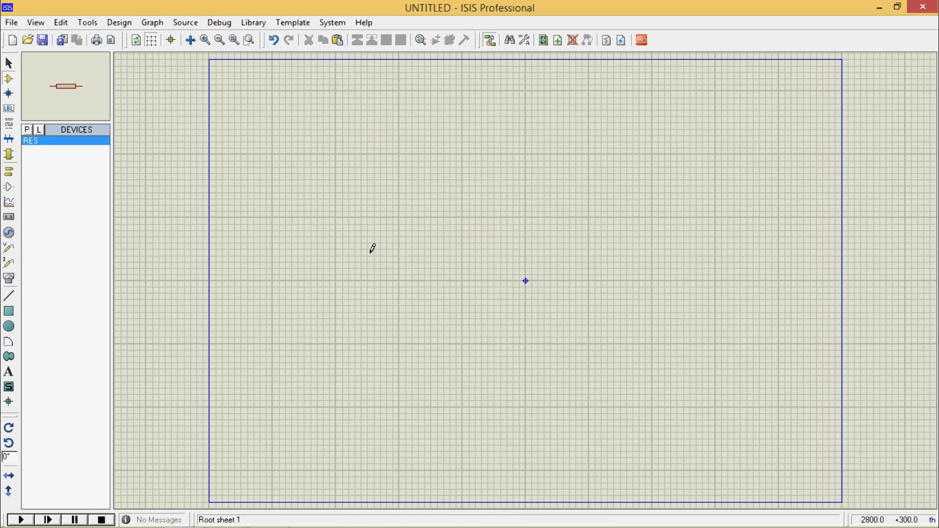
pyautogui.click(391, 172)
pyautogui.click(390, 172)
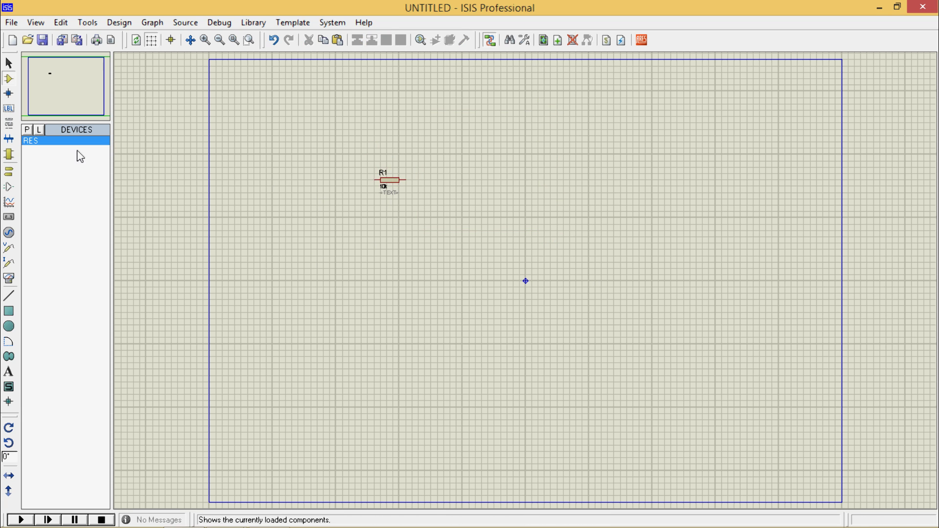
pyautogui.click(11, 140)
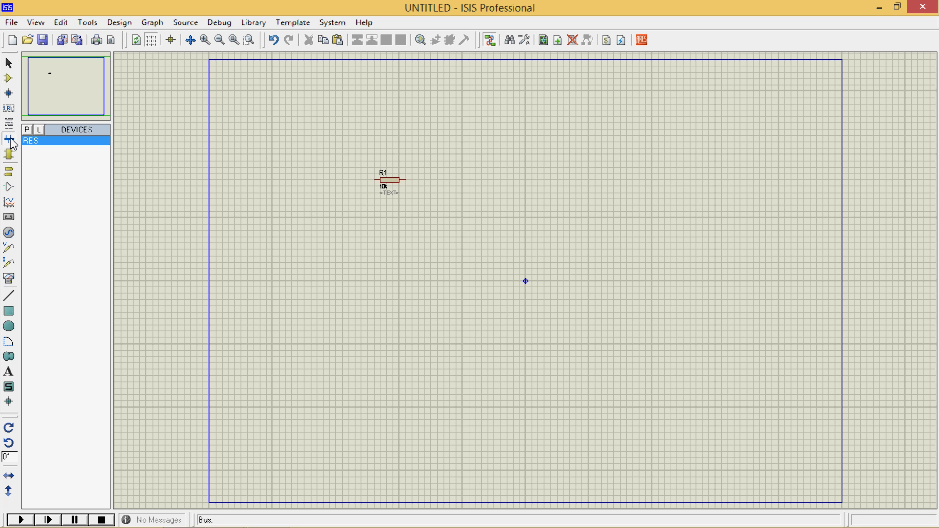
# Draw a vertical bus to the right of R1
pyautogui.click(450, 280)
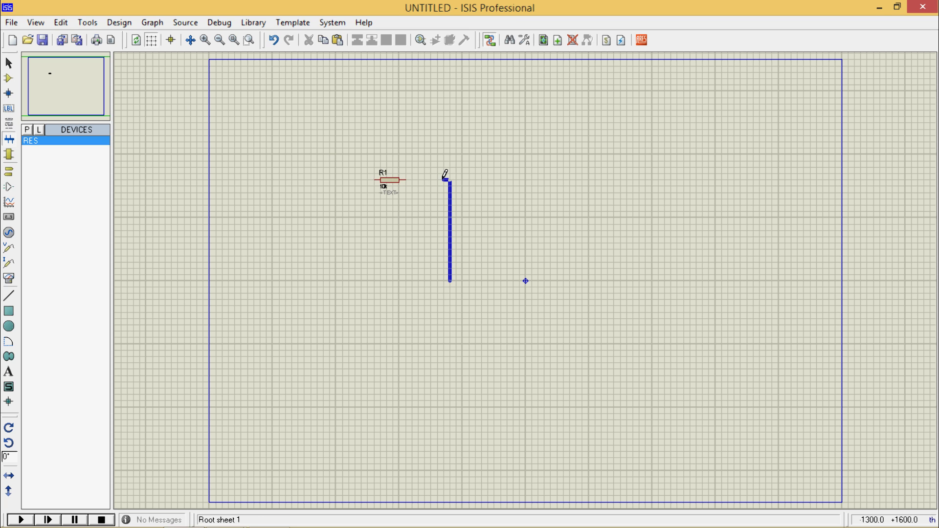
pyautogui.doubleClick(450, 90)
pyautogui.click(559, 90)
pyautogui.rightClick(524, 88)
# Place resistors R2, R3, R4 and R5 stacked to the right of the bus
pyautogui.click(7, 80)
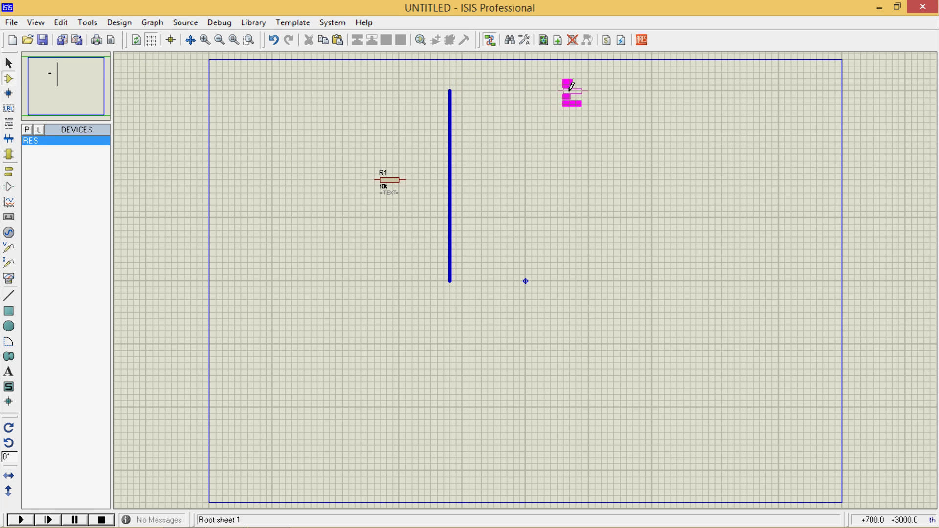
pyautogui.click(566, 88)
pyautogui.click(575, 150)
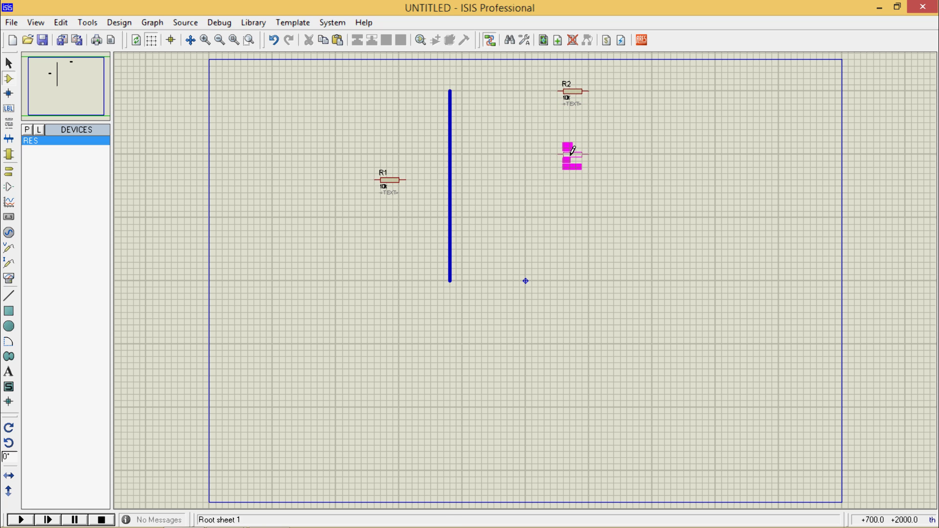
pyautogui.click(574, 153)
pyautogui.click(572, 213)
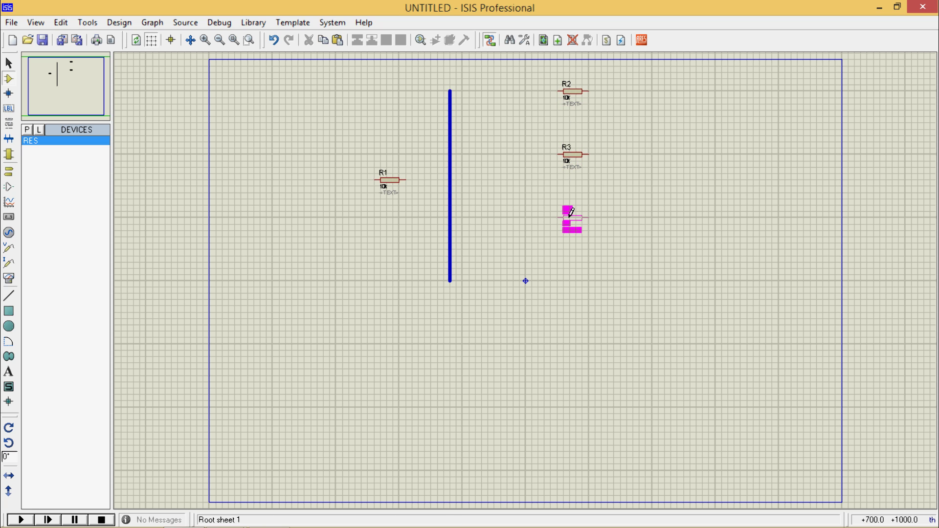
pyautogui.click(571, 212)
pyautogui.click(574, 262)
pyautogui.click(573, 247)
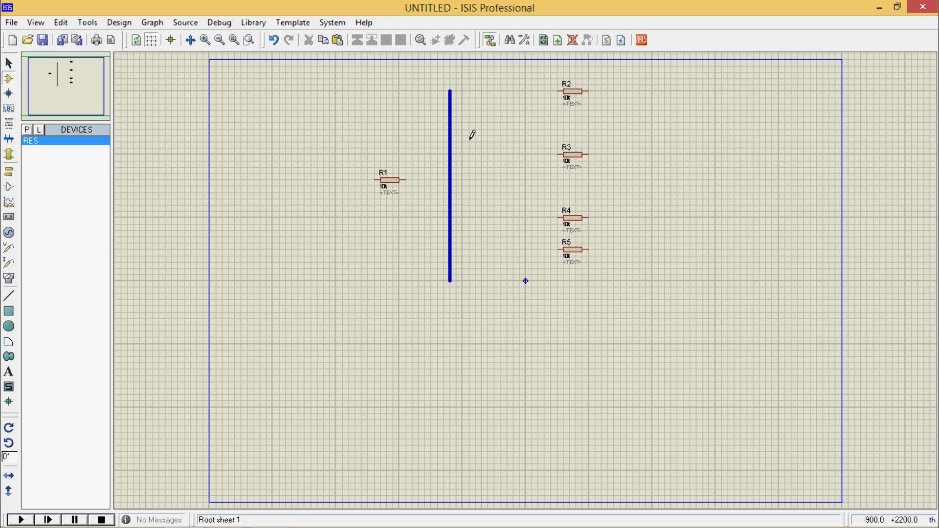
pyautogui.click(545, 89)
# Wire R2, R3, R4, R5 and R1 each onto the vertical bus
pyautogui.click(450, 90)
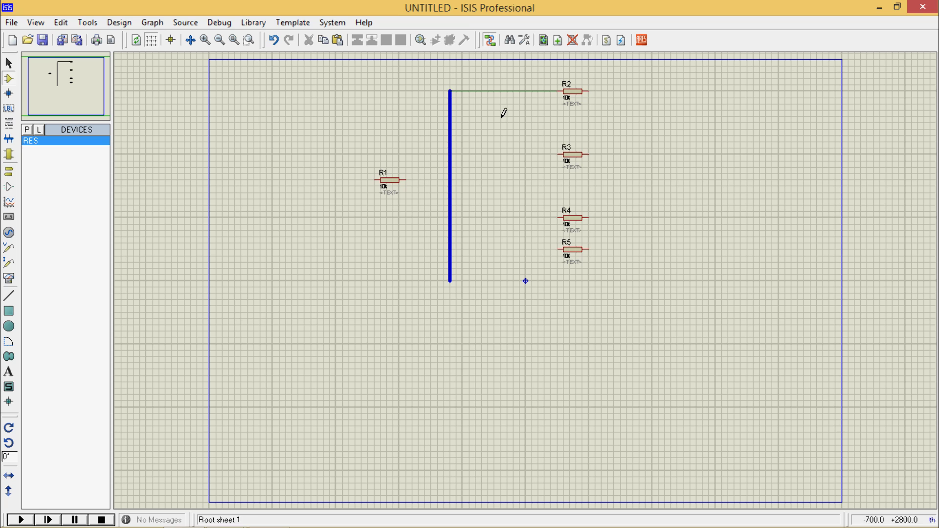
pyautogui.click(559, 154)
pyautogui.click(452, 155)
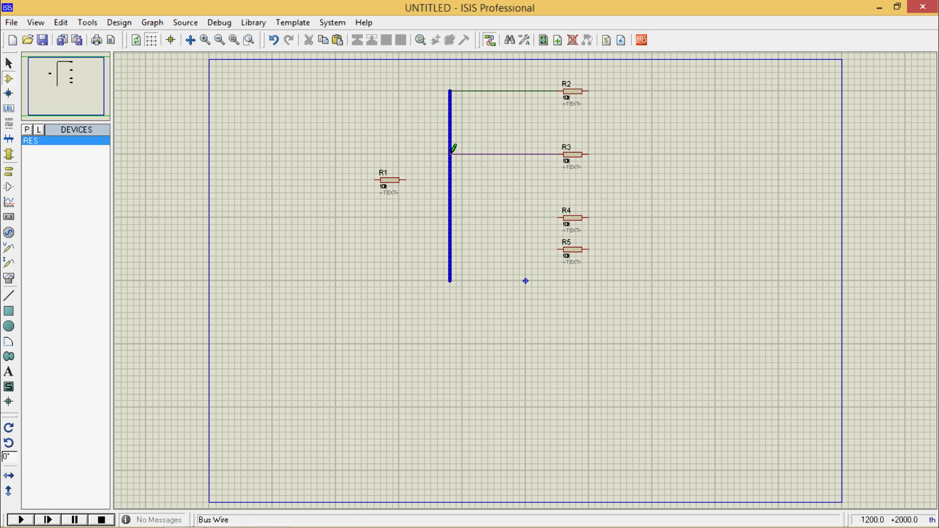
pyautogui.click(560, 216)
pyautogui.click(451, 218)
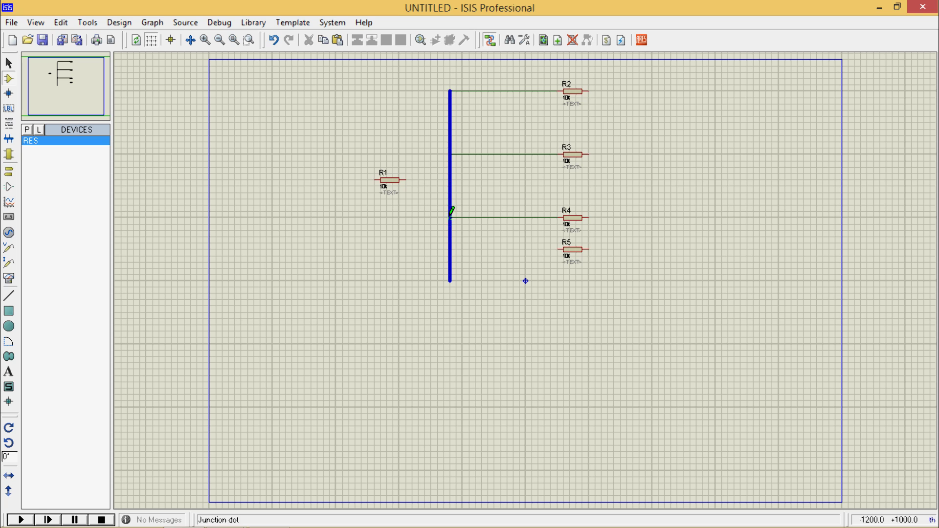
pyautogui.click(559, 250)
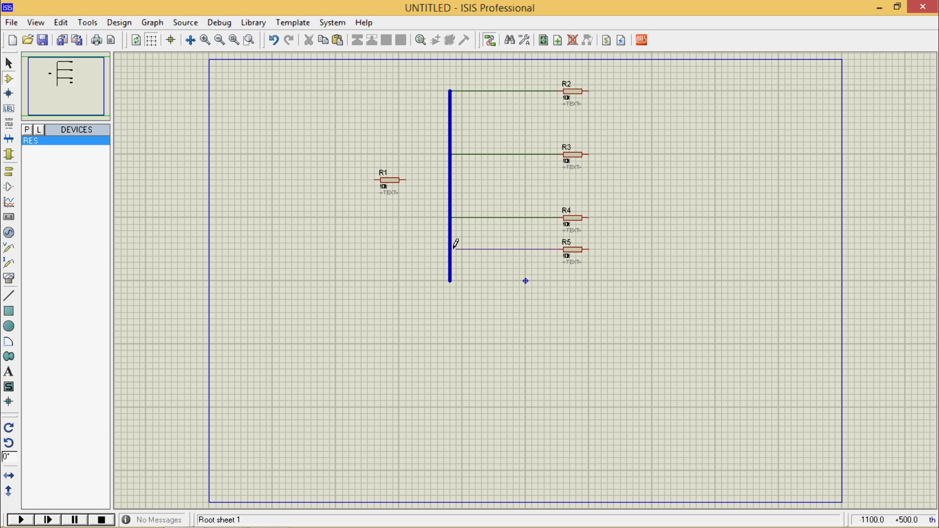
pyautogui.click(451, 250)
pyautogui.click(406, 180)
pyautogui.click(450, 180)
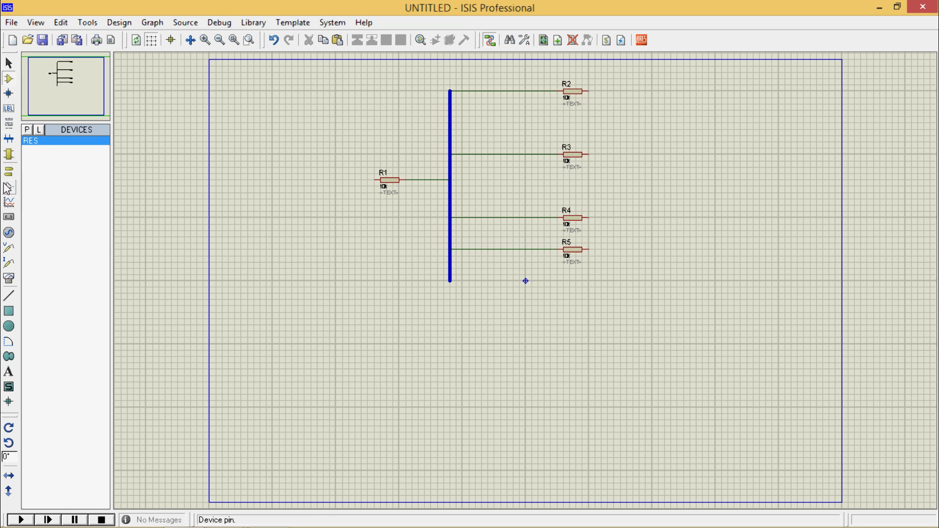
# Delete the entire bus circuit from the sheet
pyautogui.click(8, 140)
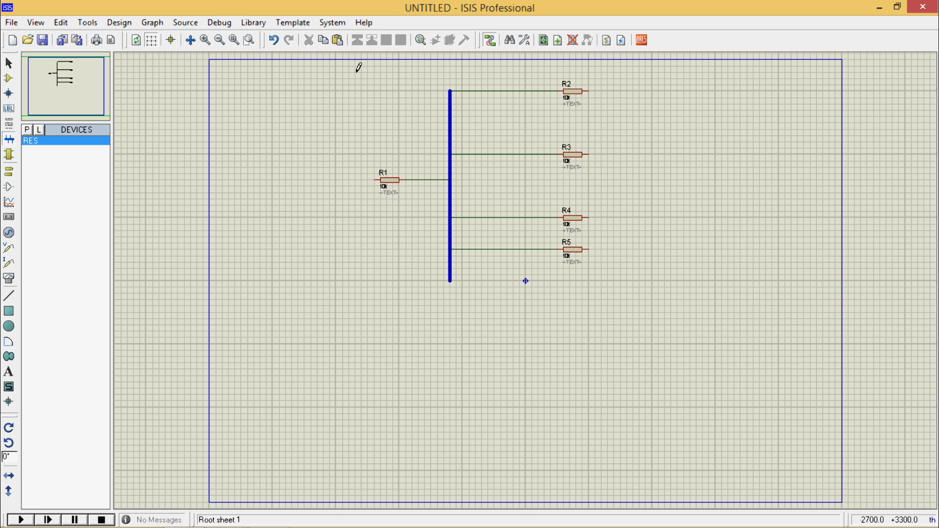
pyautogui.moveTo(354, 72); pyautogui.dragTo(614, 299)
pyautogui.press('Delete')
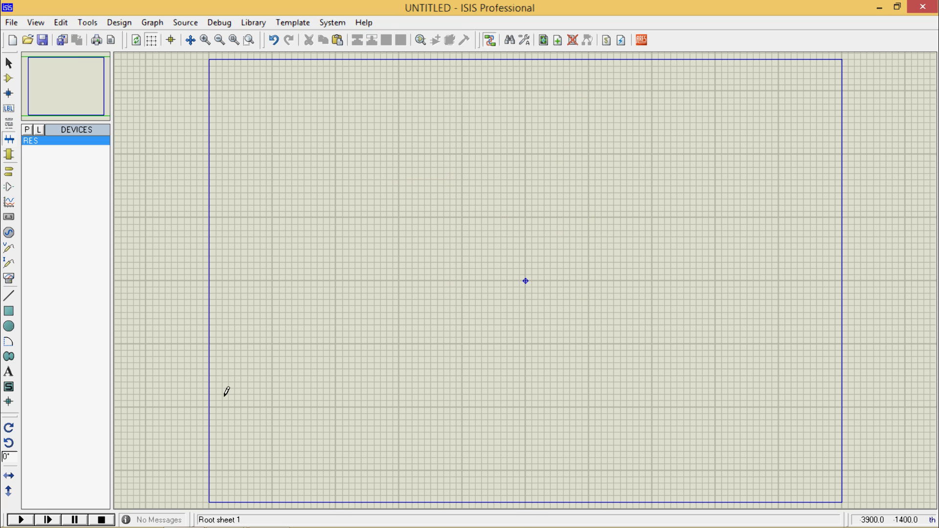
# Place resistors R1 and R2 side by side with a DC generator left of R1
pyautogui.click(10, 233)
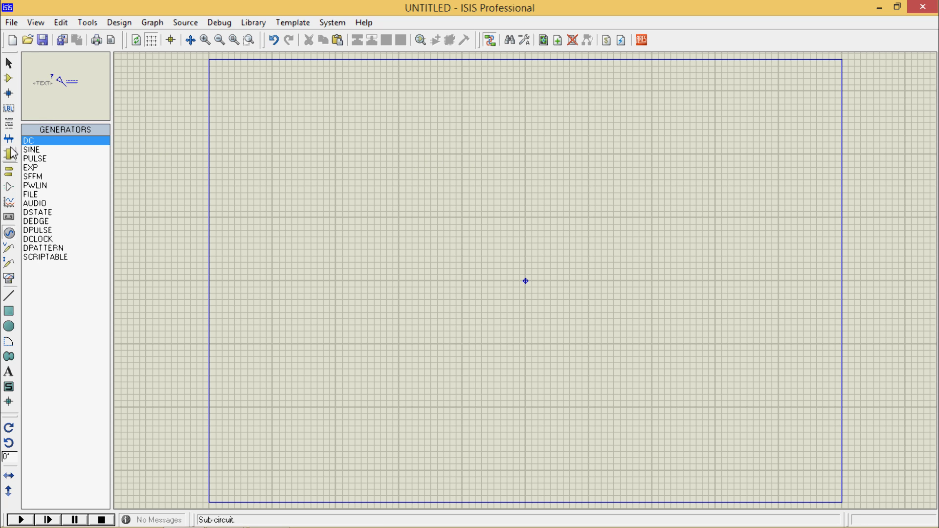
pyautogui.click(8, 78)
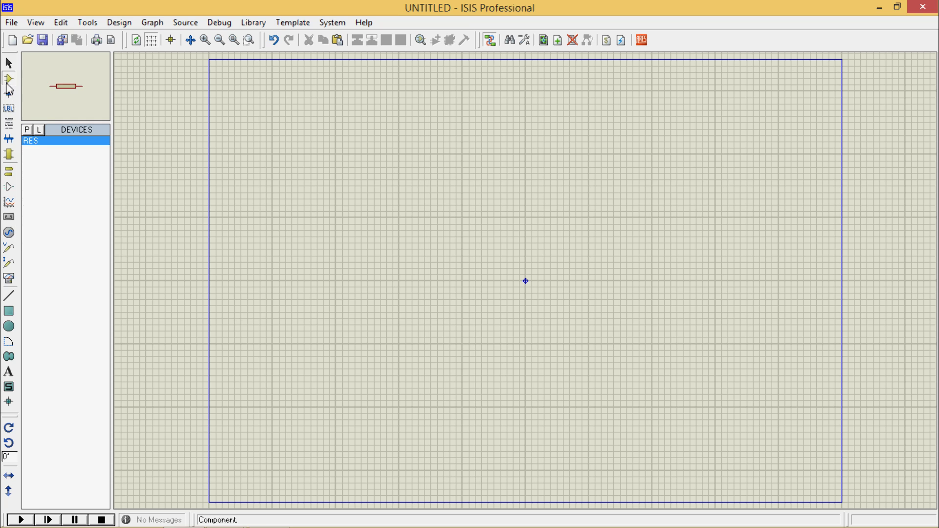
pyautogui.click(451, 162)
pyautogui.click(451, 153)
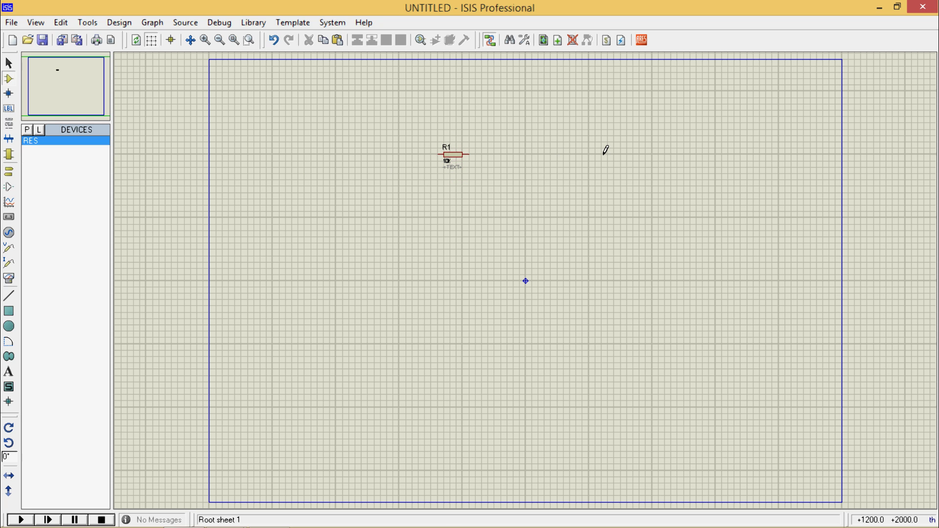
pyautogui.click(605, 150)
pyautogui.click(8, 233)
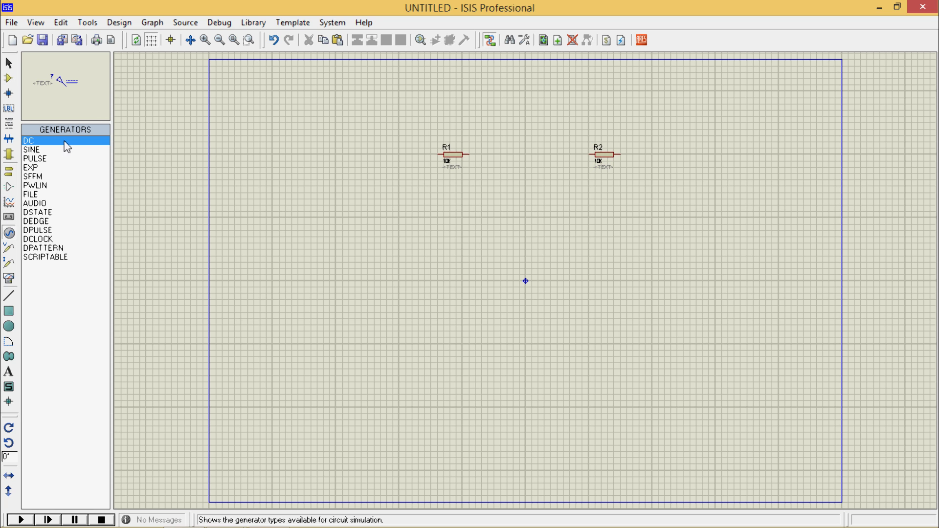
pyautogui.click(360, 147)
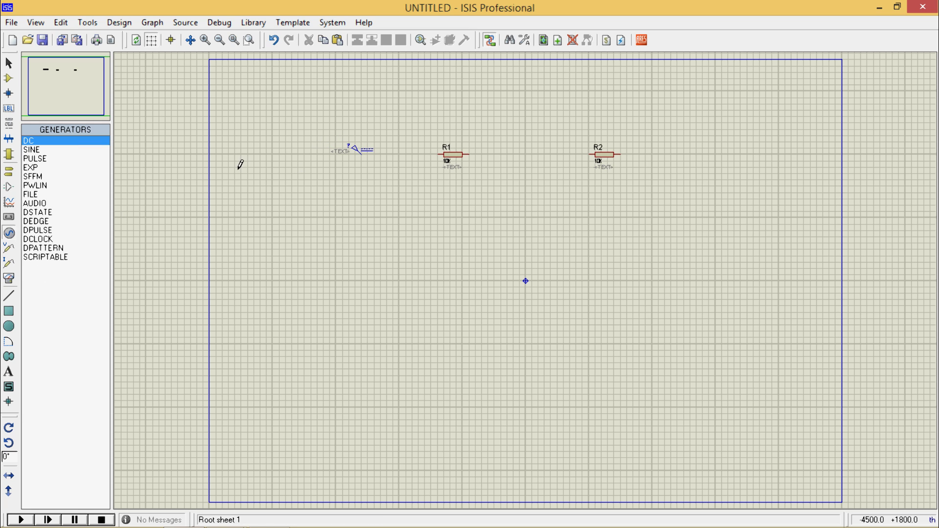
# Place a GROUND terminal to the right of R2
pyautogui.click(9, 156)
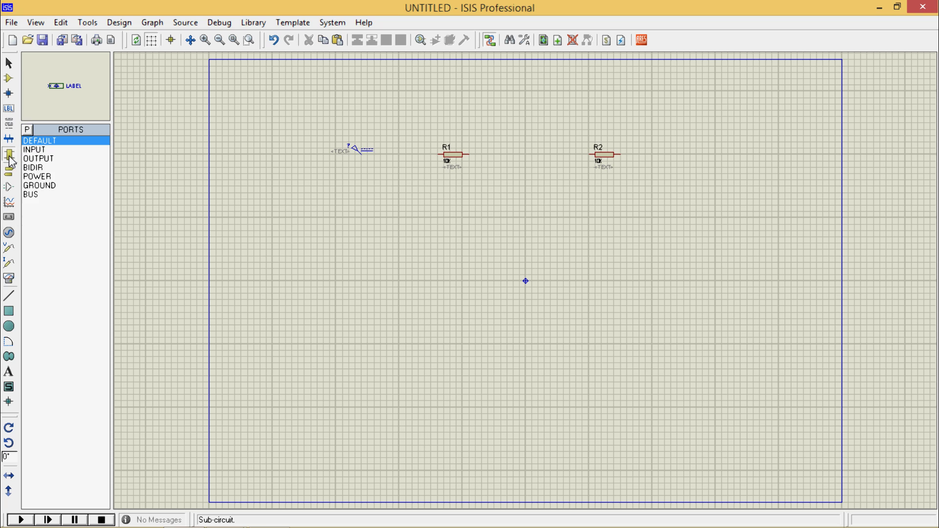
pyautogui.click(30, 186)
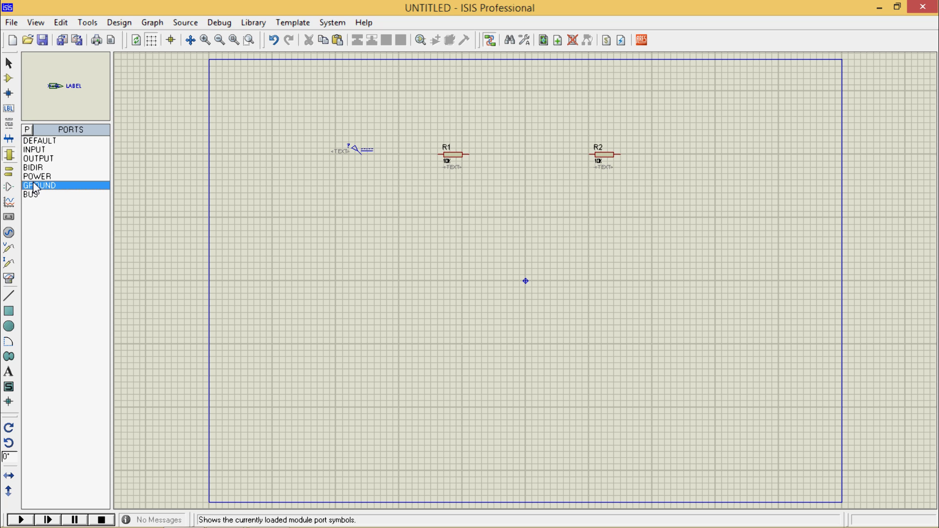
pyautogui.click(9, 171)
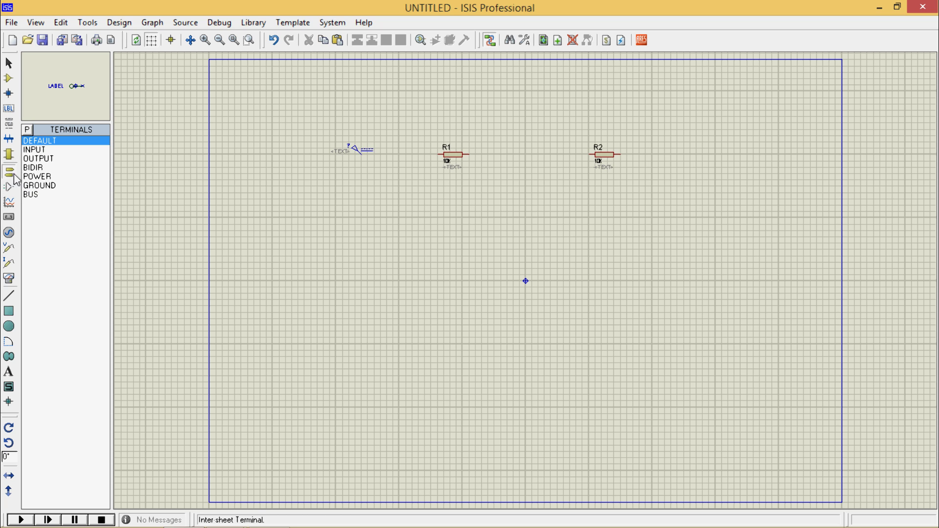
pyautogui.click(42, 189)
pyautogui.click(677, 228)
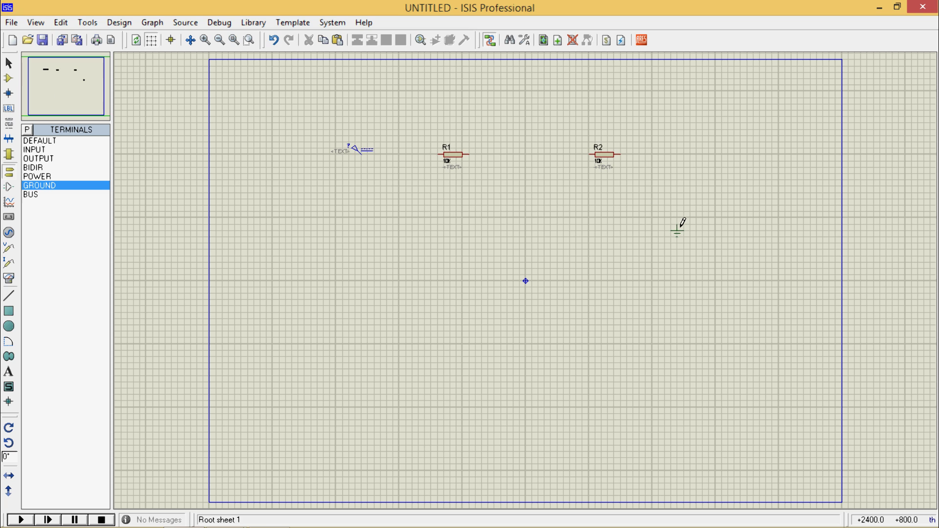
# Wire R2 to ground, R1 to R2, and the DC source to R1
pyautogui.click(622, 154)
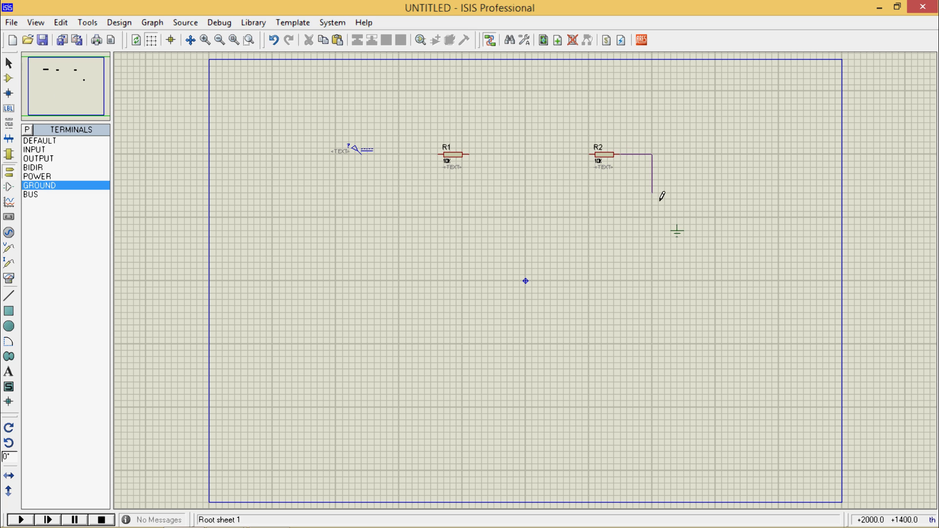
pyautogui.click(678, 225)
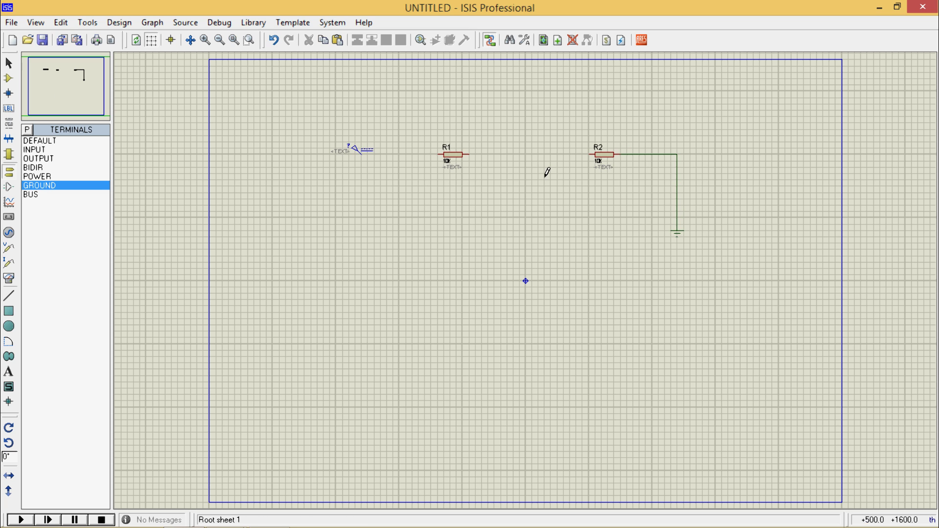
pyautogui.click(469, 154)
pyautogui.click(590, 154)
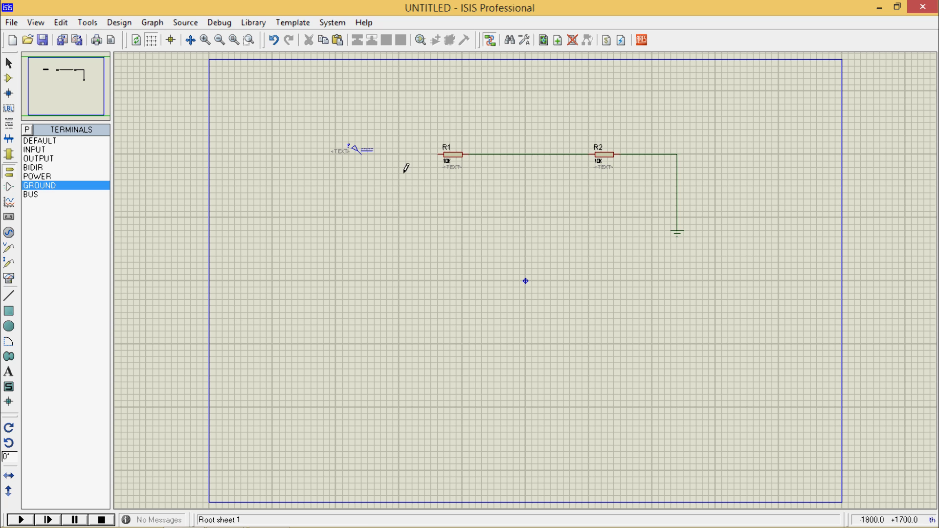
pyautogui.click(363, 149)
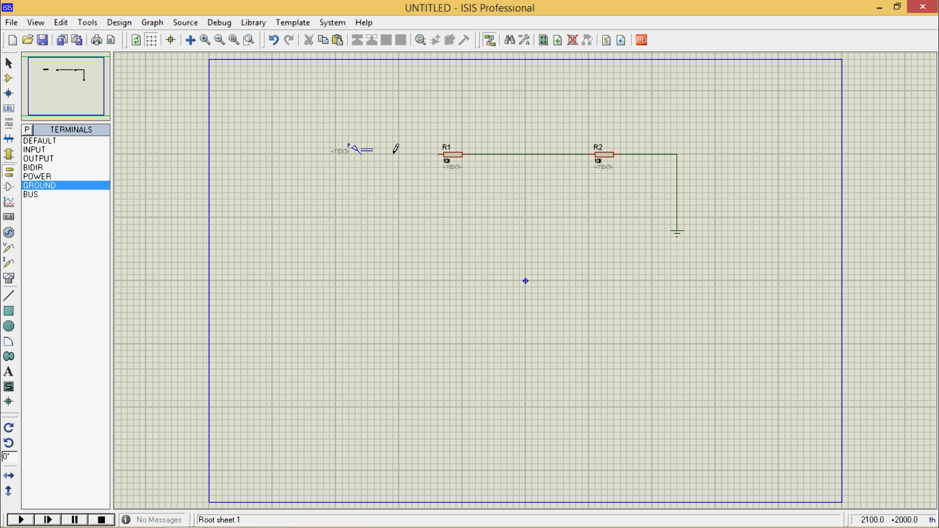
pyautogui.click(428, 153)
# Set the DC generator's voltage to 5 V
pyautogui.doubleClick(361, 155)
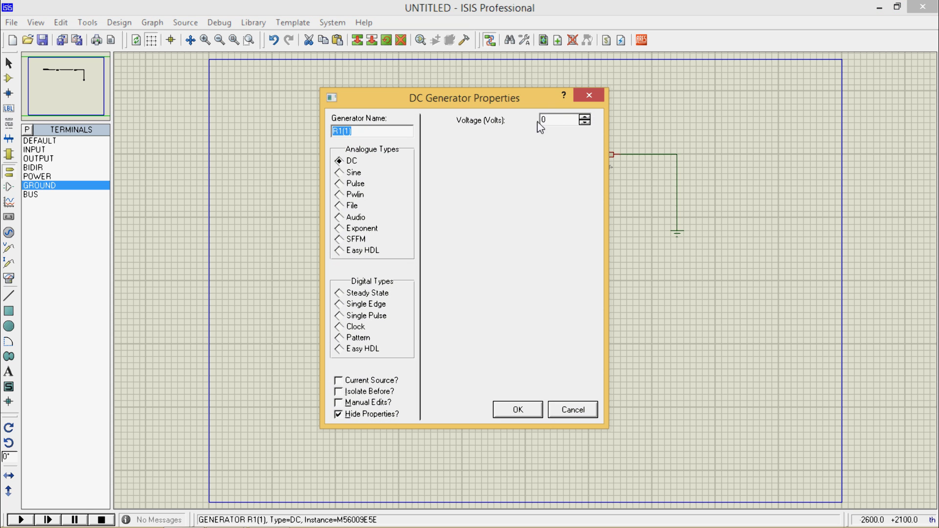
pyautogui.click(556, 119)
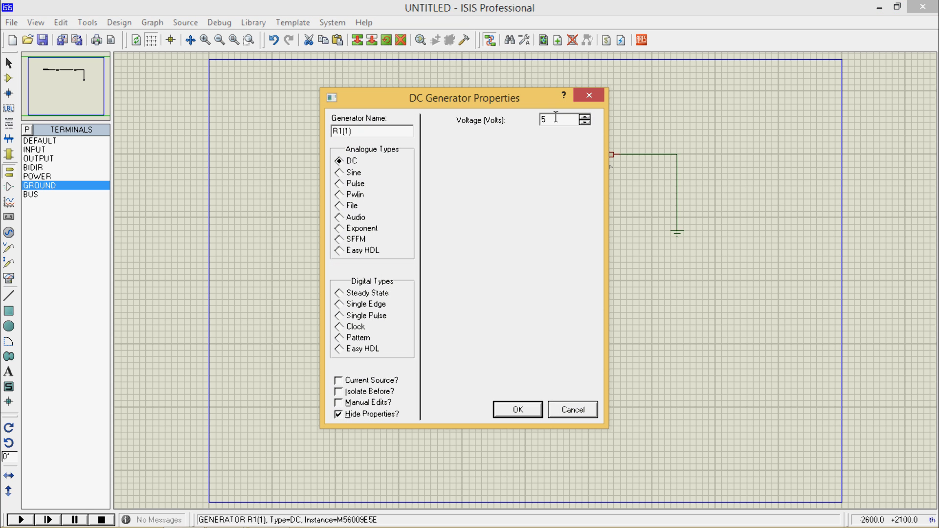
pyautogui.click(512, 410)
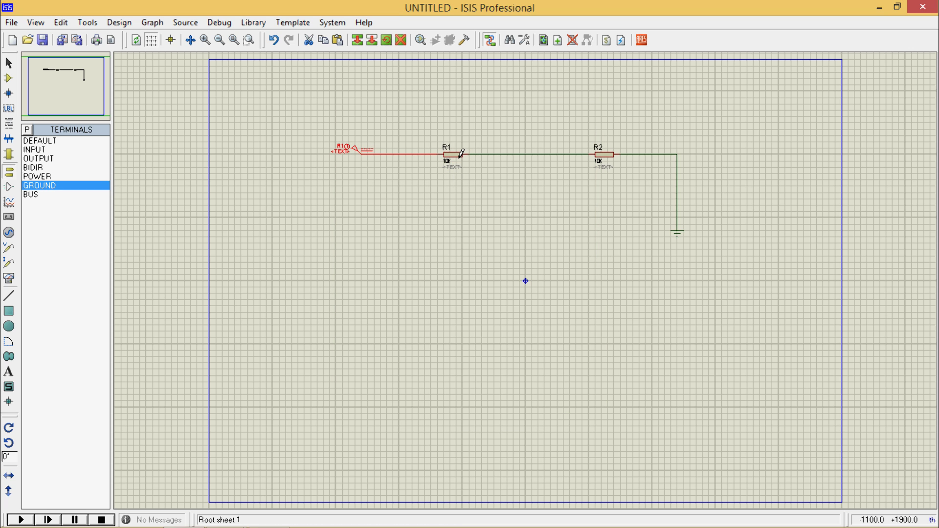
# Set R1's resistance to 10 Ω and R2's resistance to 20 Ω
pyautogui.doubleClick(457, 160)
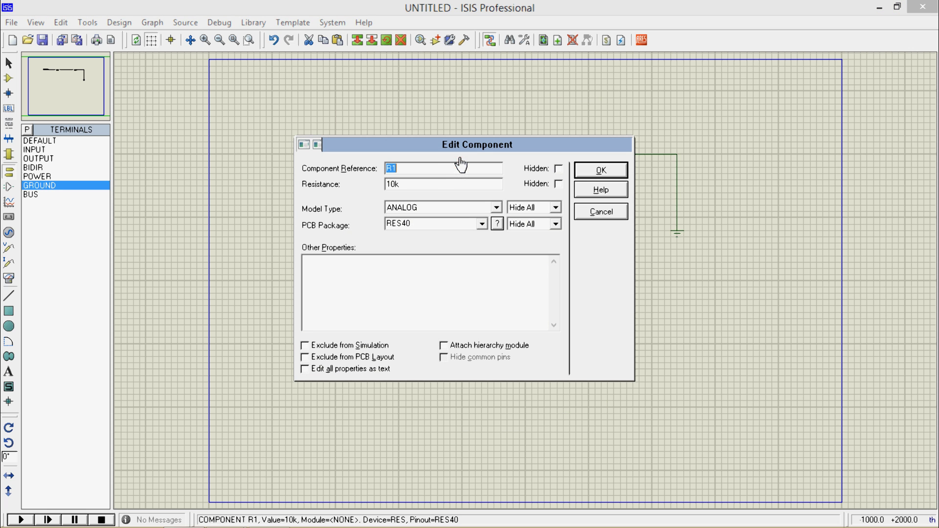
pyautogui.click(440, 184)
pyautogui.click(592, 172)
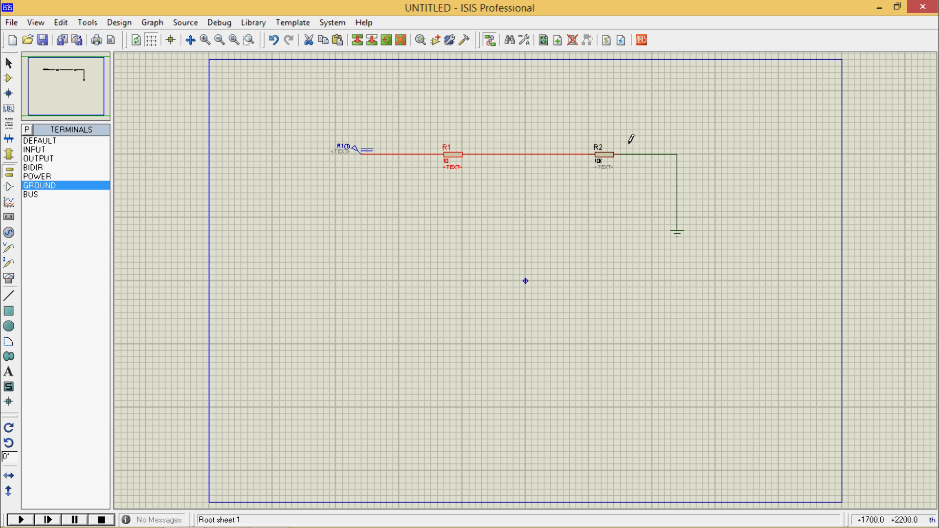
pyautogui.doubleClick(607, 159)
pyautogui.click(477, 183)
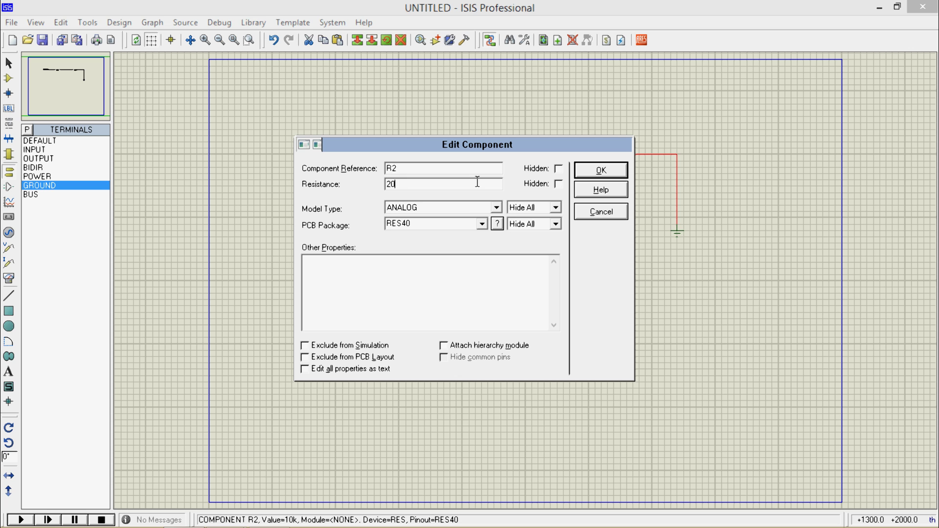
pyautogui.write('20')
pyautogui.click(602, 170)
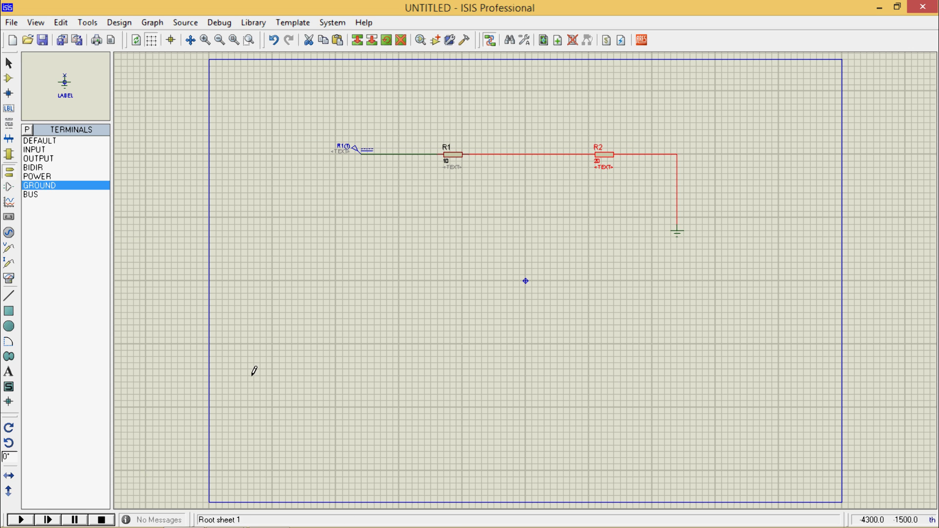
# Run a brief trial simulation and then stop it
pyautogui.moveTo(2, 526)
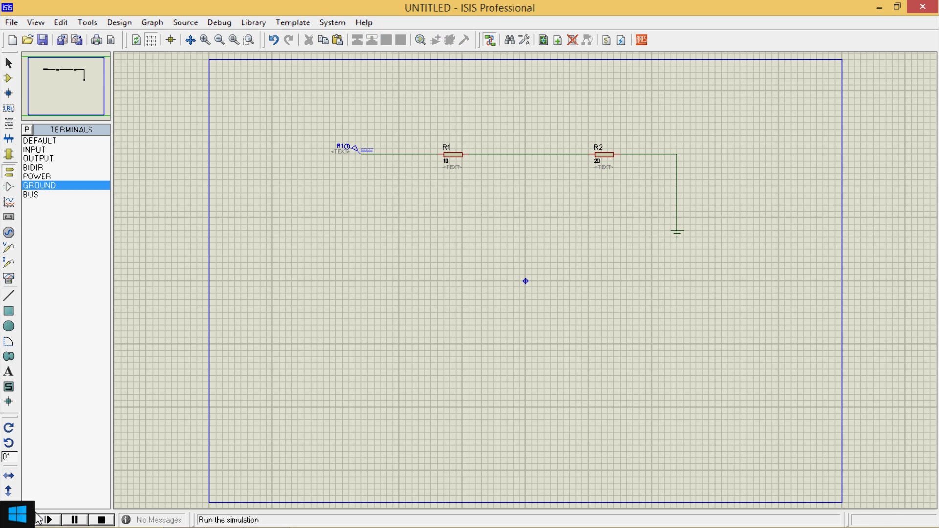
pyautogui.click(21, 520)
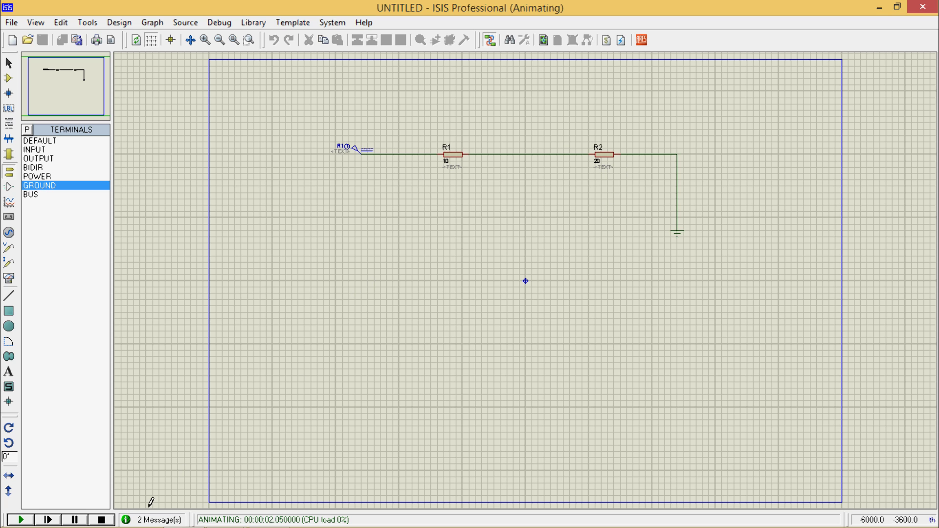
pyautogui.moveTo(99, 526)
pyautogui.click(101, 520)
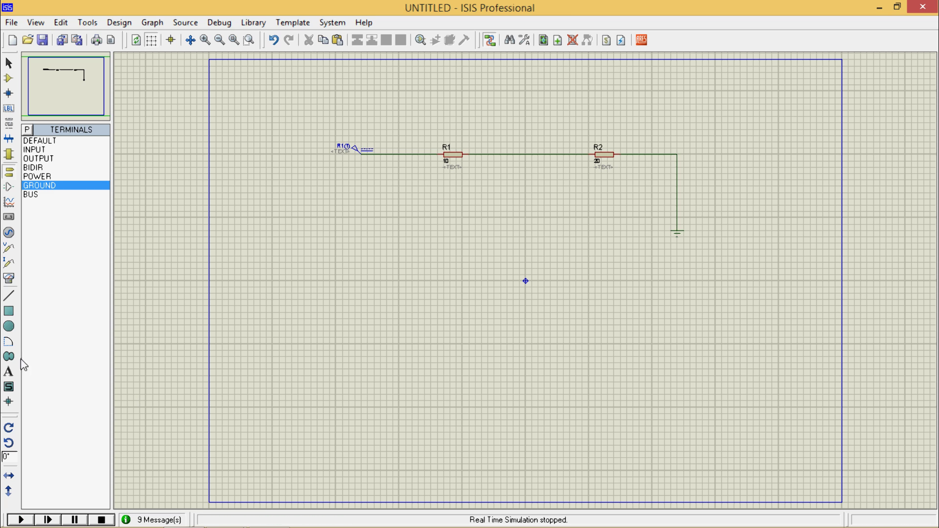
# Place a voltage probe above the R1–R2 wire, wire it to that junction, and zoom in
pyautogui.click(10, 250)
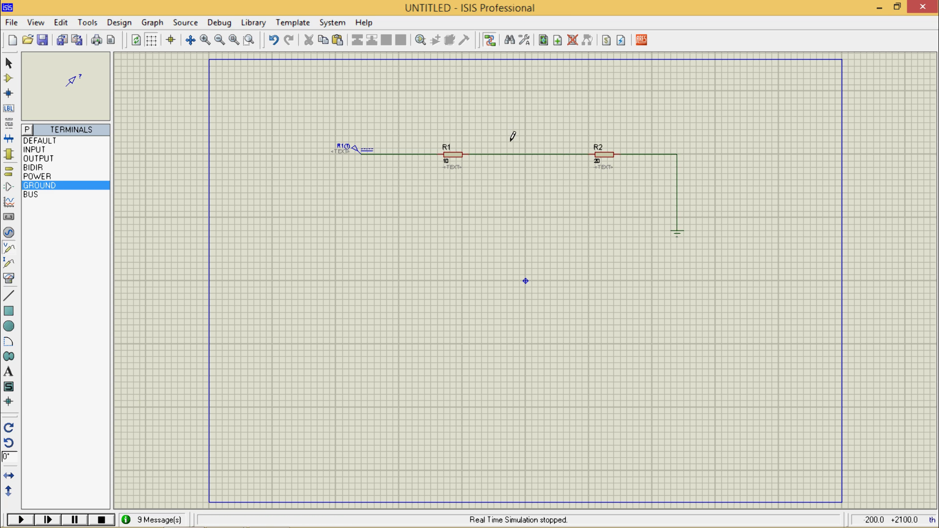
pyautogui.click(543, 121)
pyautogui.click(545, 123)
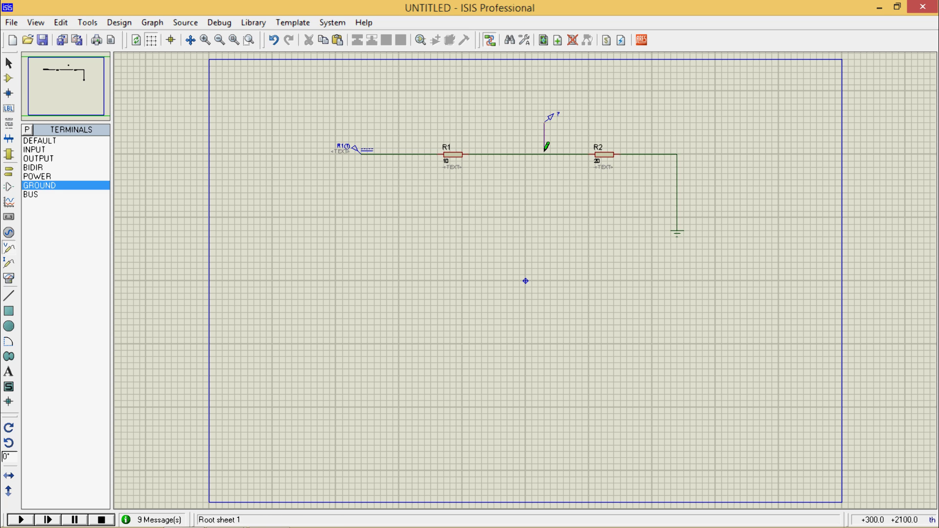
pyautogui.click(545, 155)
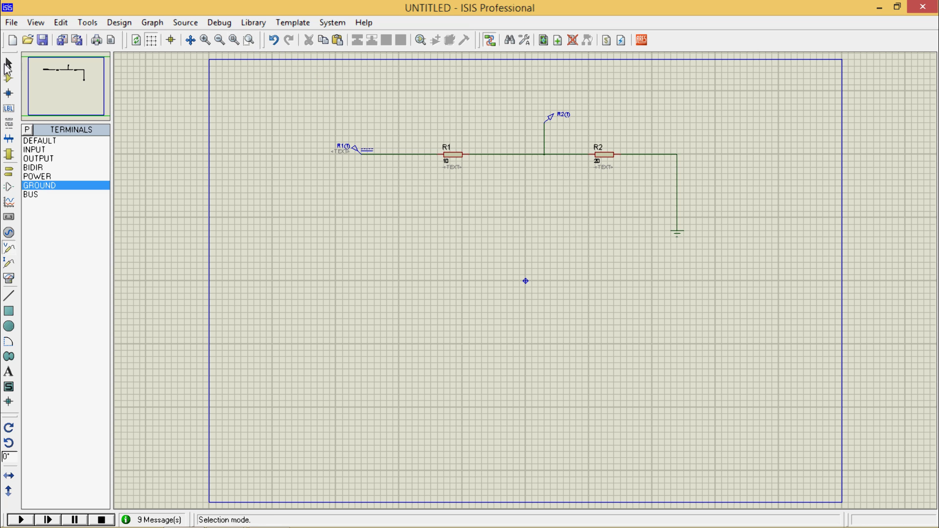
pyautogui.click(249, 39)
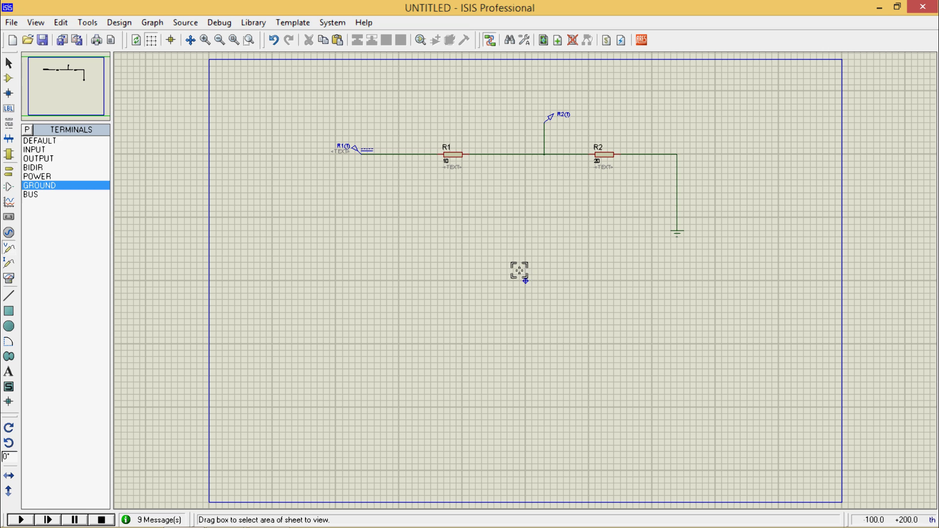
pyautogui.moveTo(304, 78); pyautogui.dragTo(703, 256)
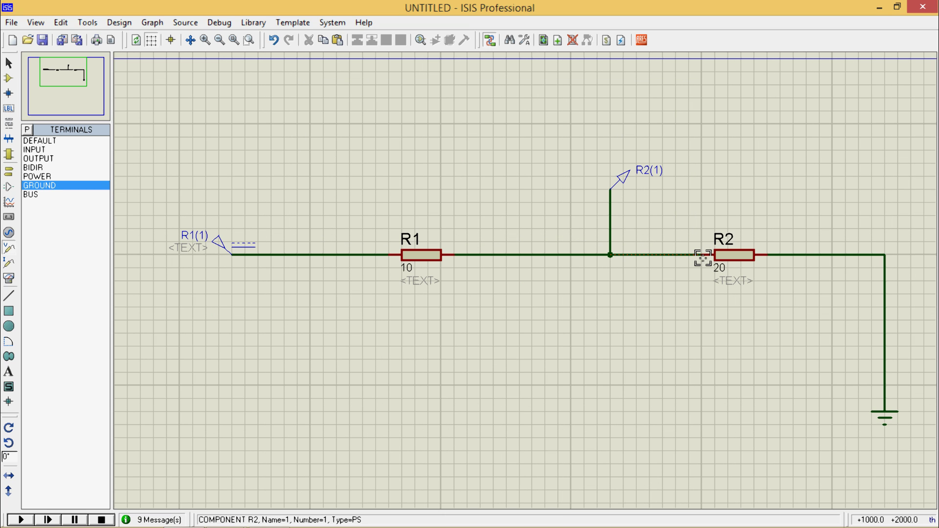
pyautogui.click(21, 519)
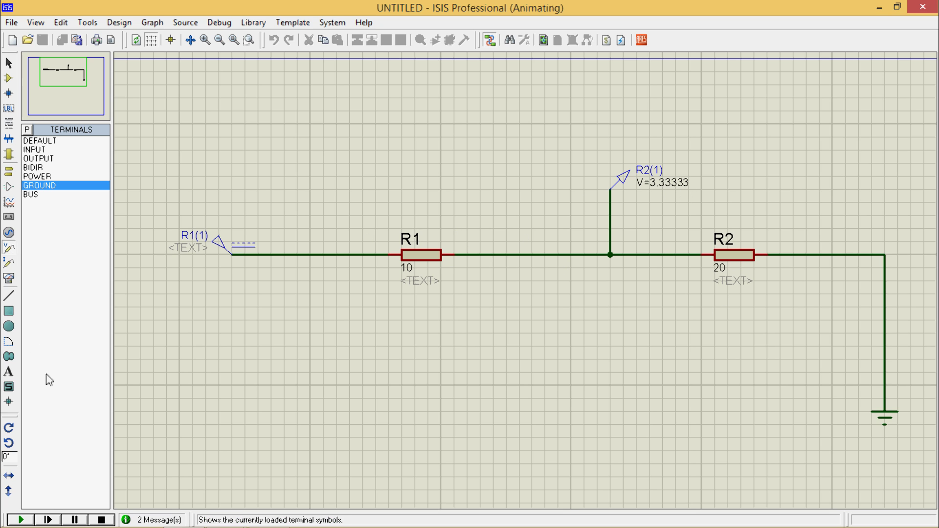
pyautogui.moveTo(102, 524)
pyautogui.click(105, 521)
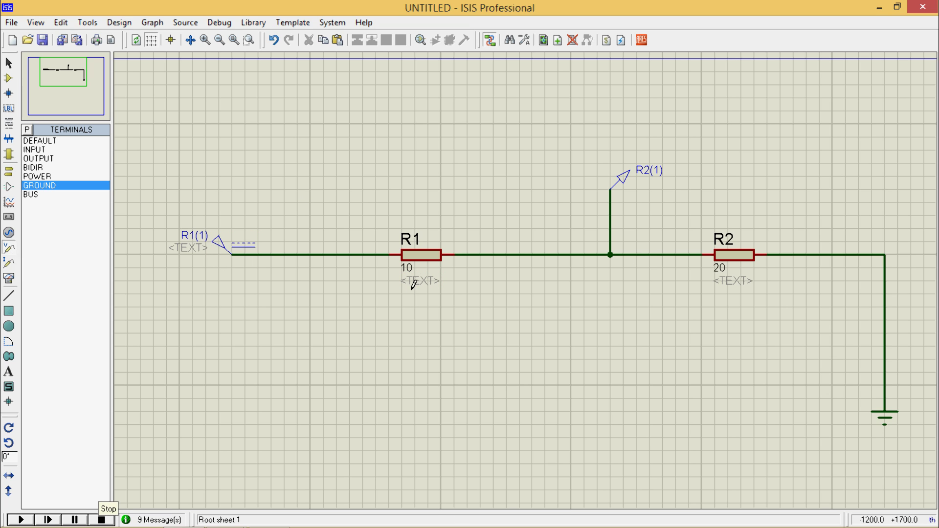
# Place a current probe on the wire after R1, then simulate to read 0.166667 A
pyautogui.click(8, 263)
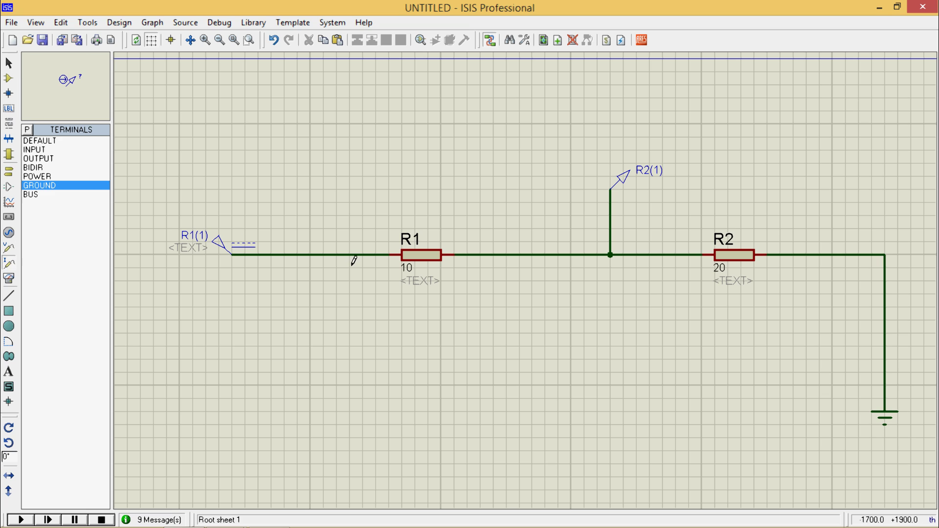
pyautogui.click(549, 245)
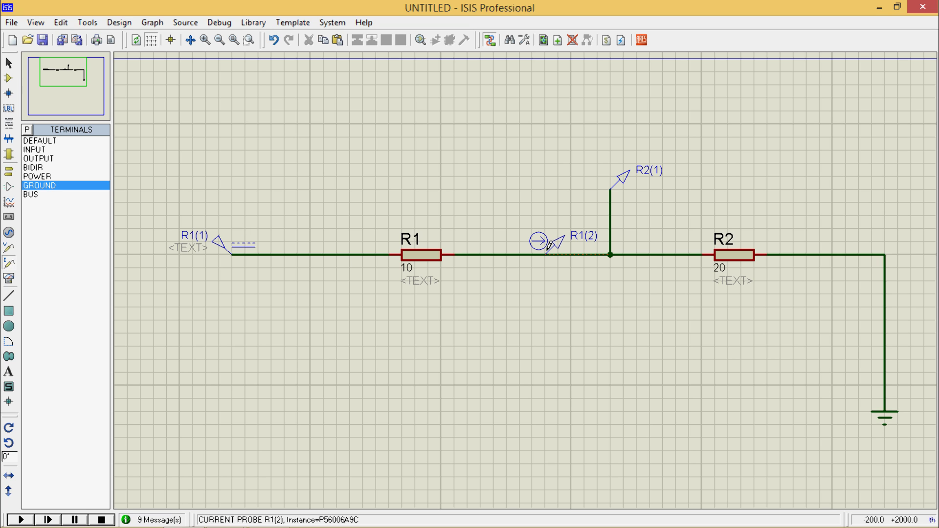
pyautogui.click(21, 520)
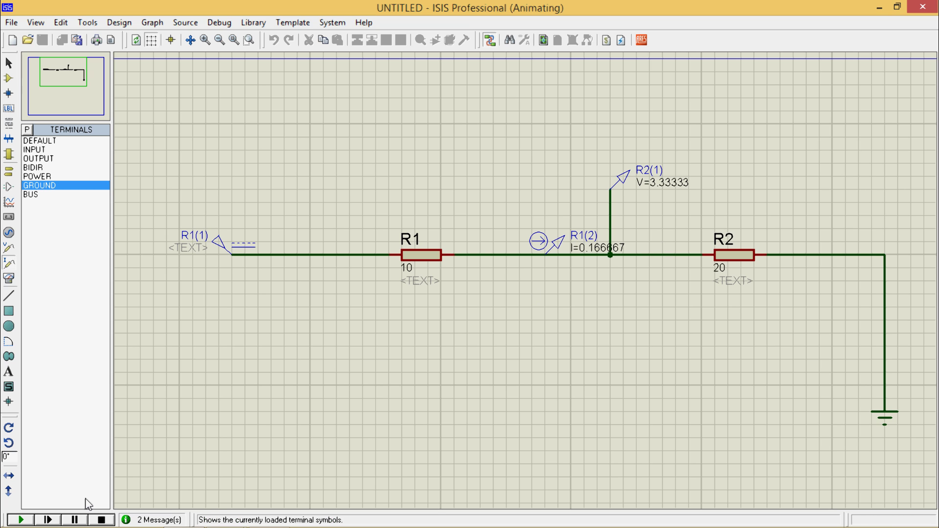
pyautogui.click(101, 519)
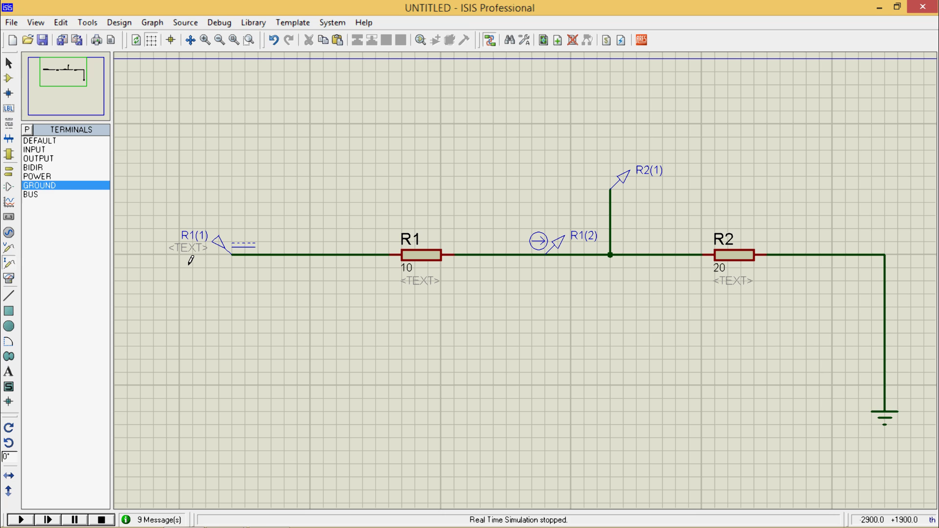